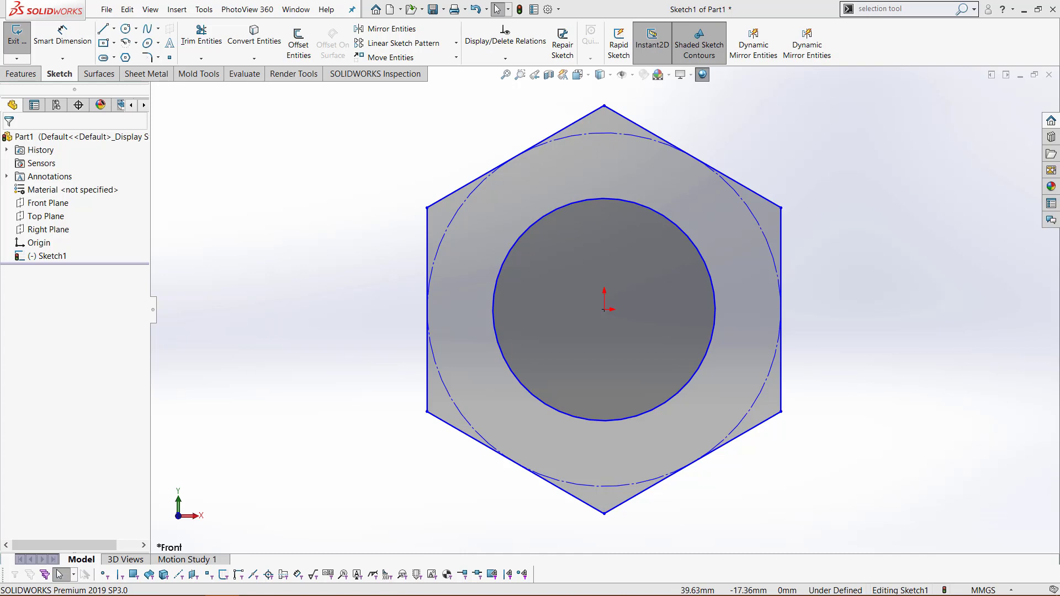
Try a linear sketch pattern of the inner circle along the X-axis with 2 instances at 10 mm spacing, and undo it
click(699, 258)
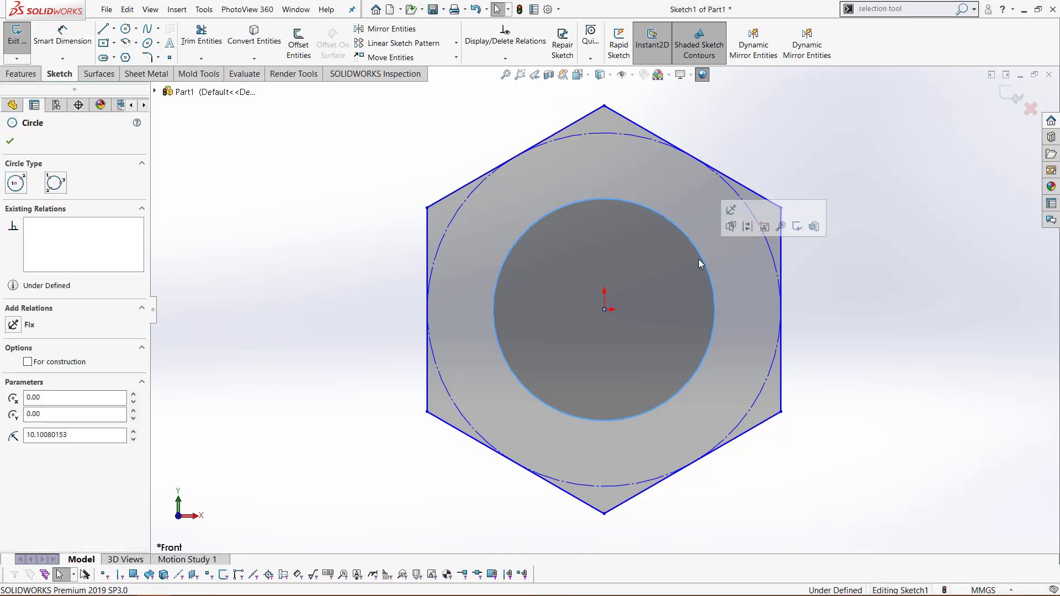
click(398, 44)
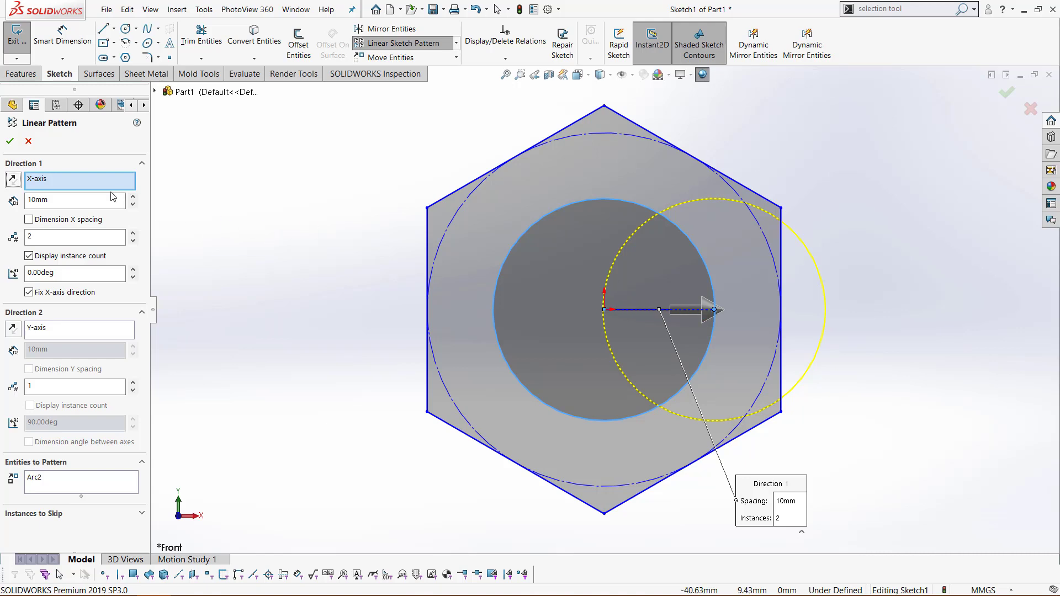
click(11, 142)
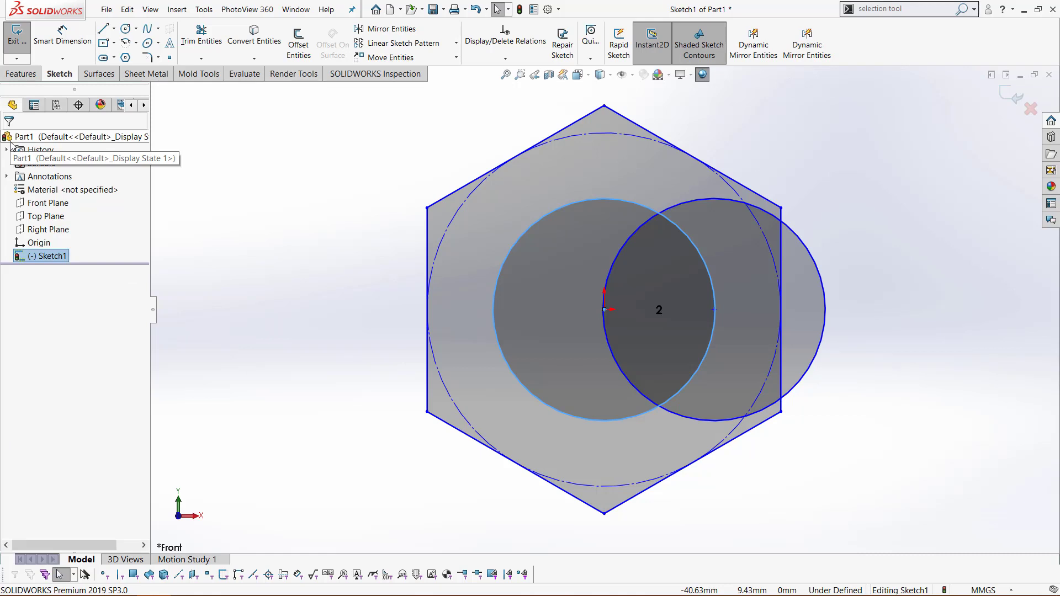
key(ctrl+z)
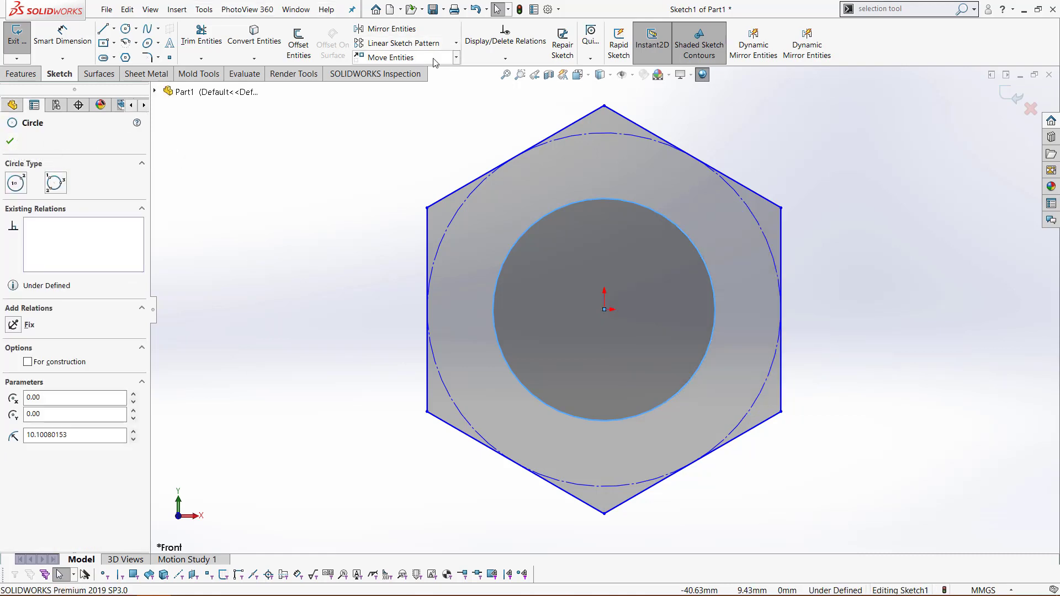
Start a linear sketch pattern of the inner circle along the positive X-axis with 40 mm spacing
click(372, 44)
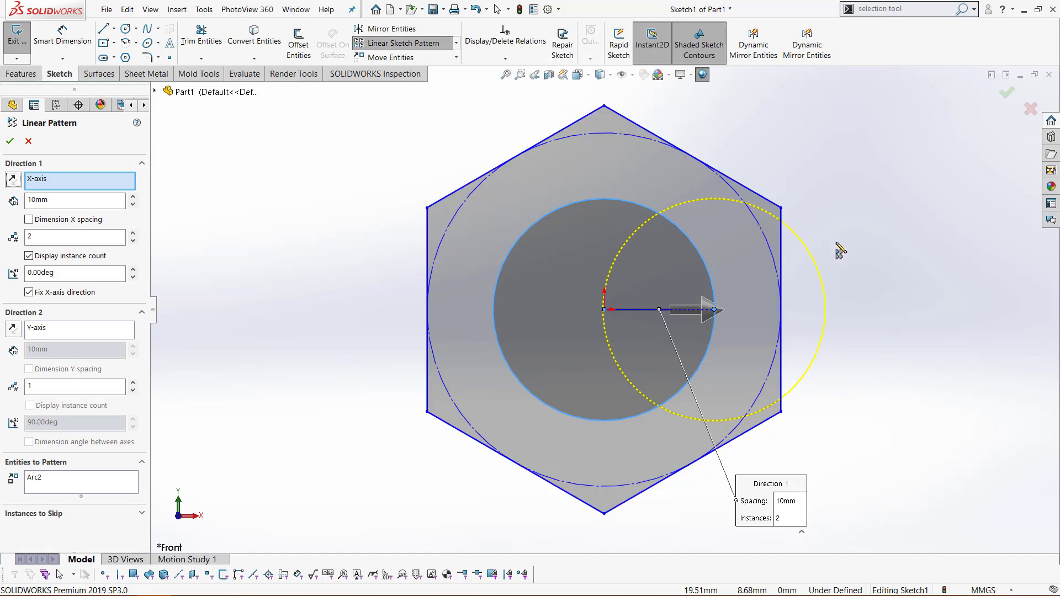
click(11, 181)
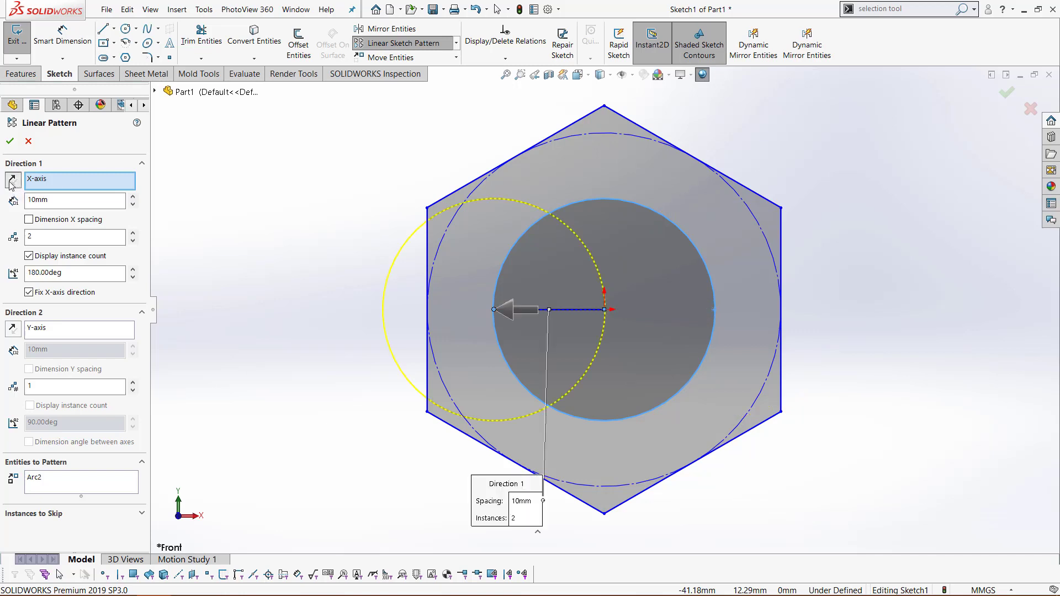
click(11, 182)
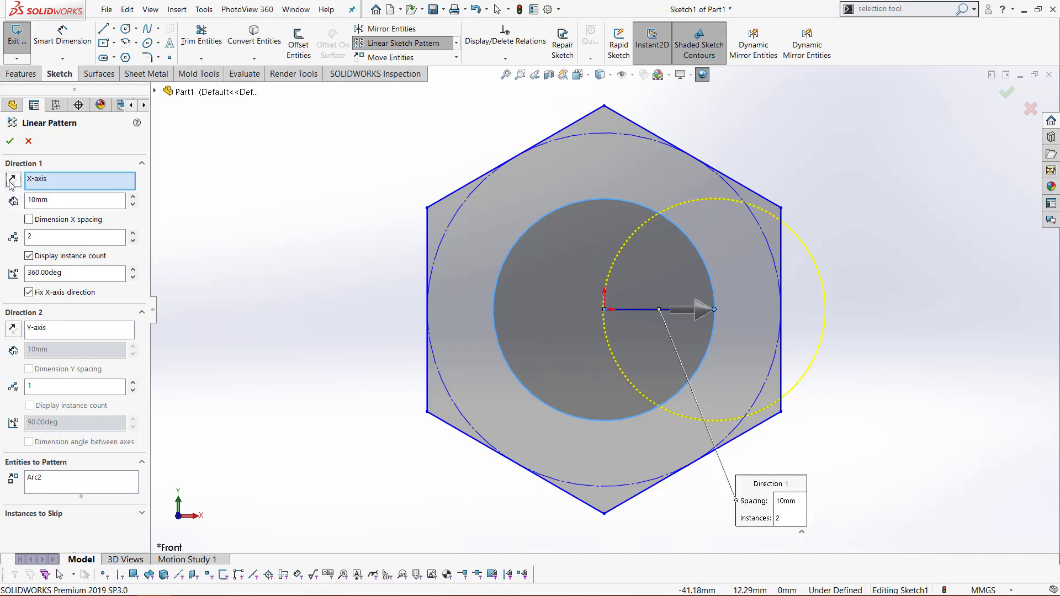
click(55, 201)
key(BackSpace)
key(BackSpace)
key(BackSpace)
key(BackSpace)
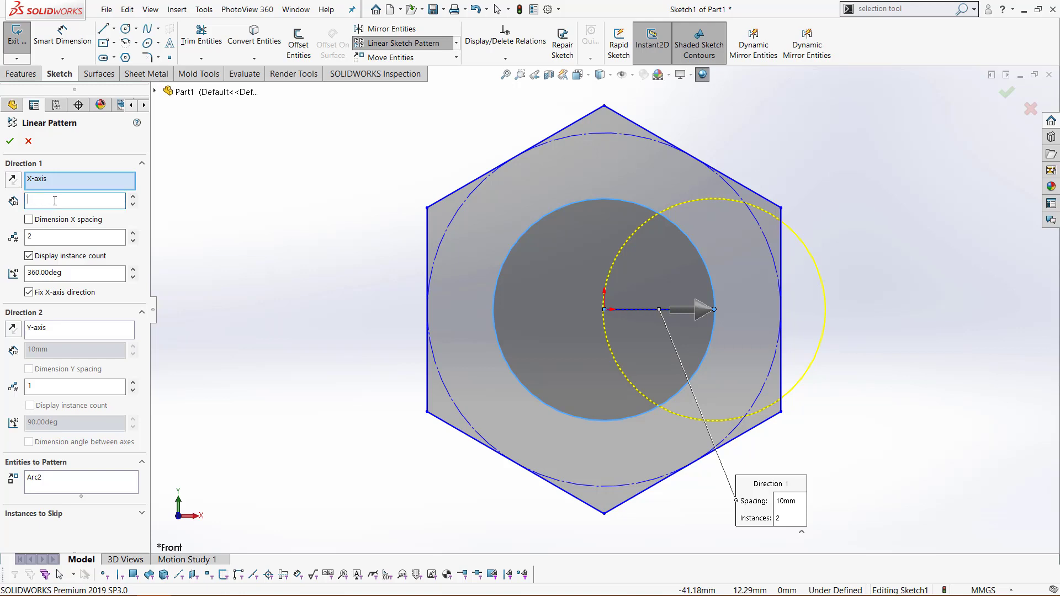
text(40)
key(Return)
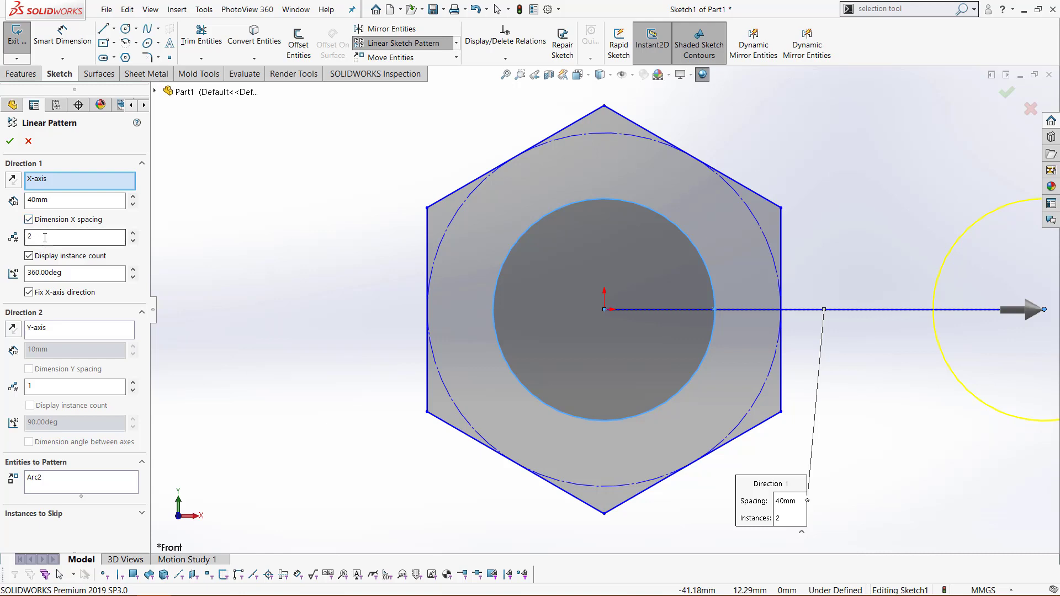
Set the pattern to 5 instances along the X-axis, keeping the circle as the entity to pattern
click(45, 237)
text(5)
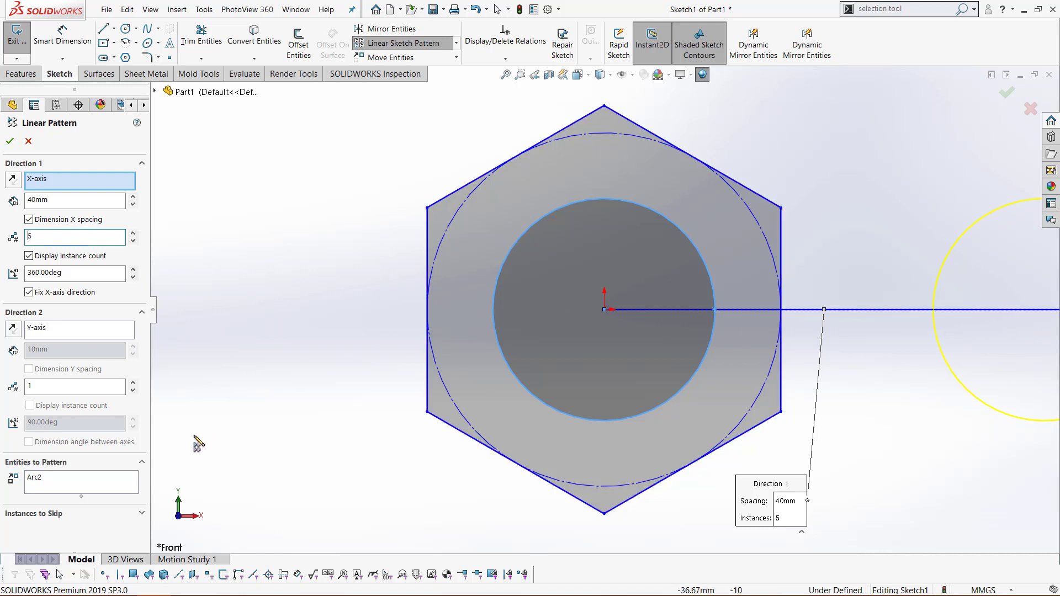
click(108, 480)
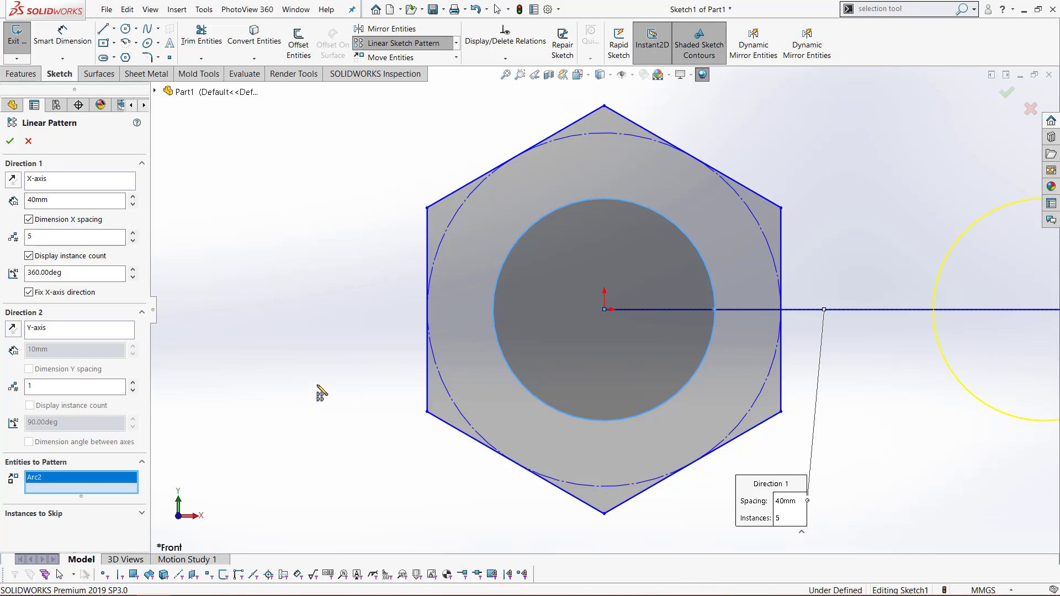
key(f)
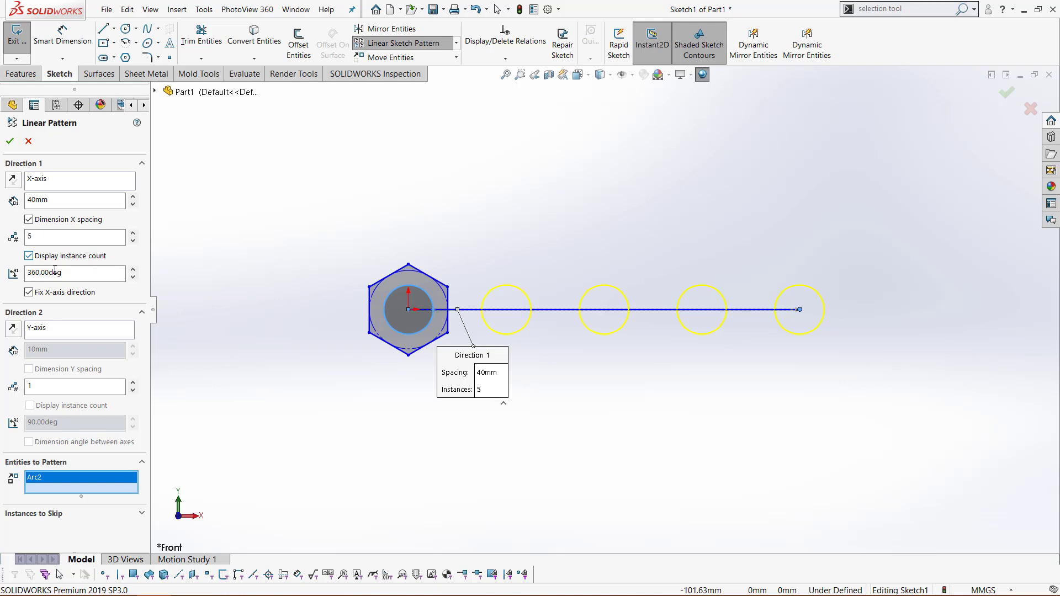
Try a 45-degree angle for the first pattern direction
click(67, 272)
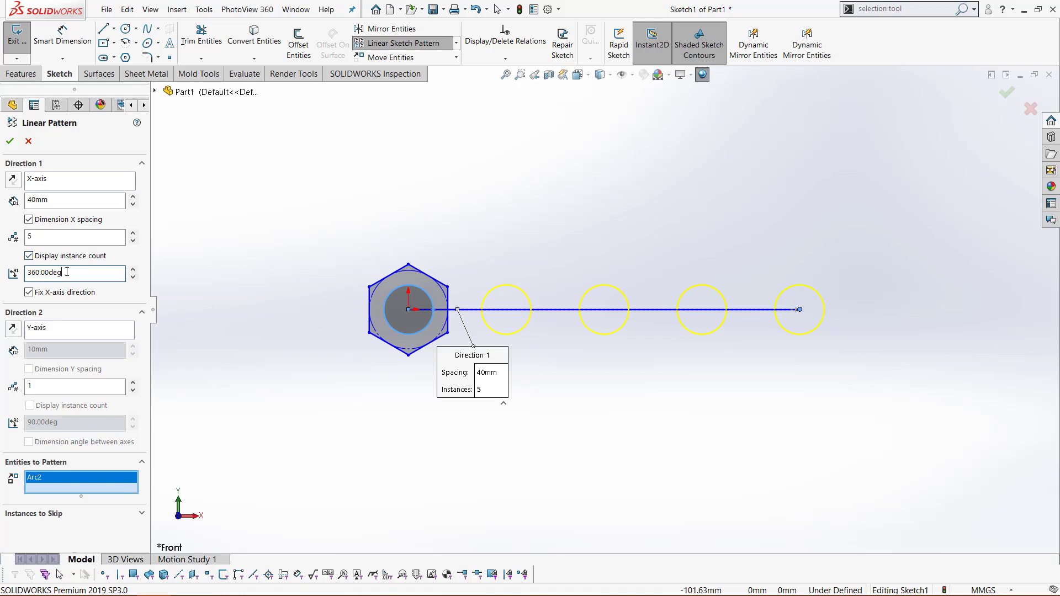
double_click(67, 272)
text(0)
key(Return)
text(45)
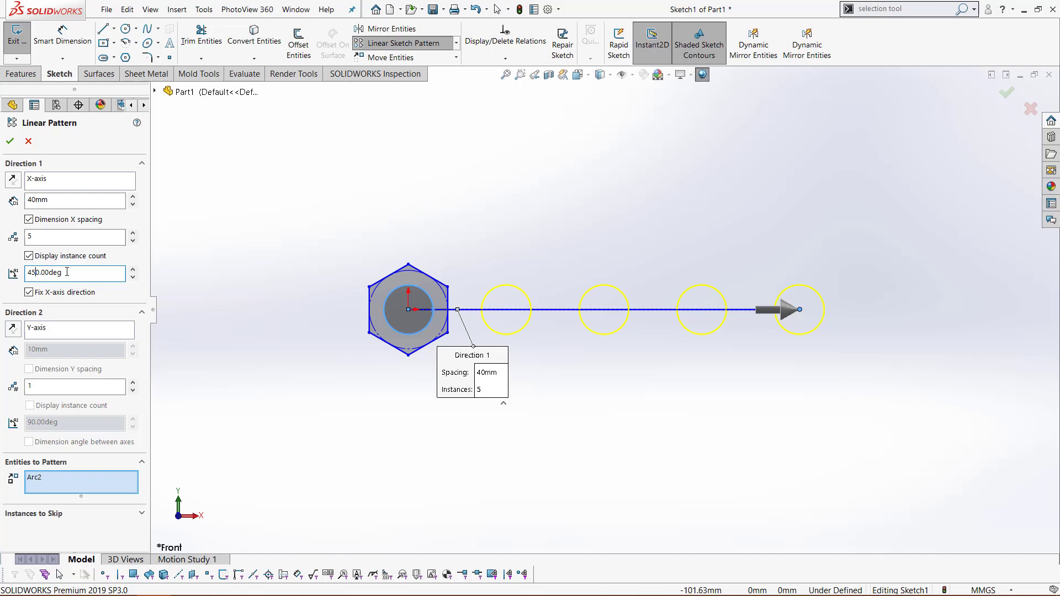
key(Delete)
key(Return)
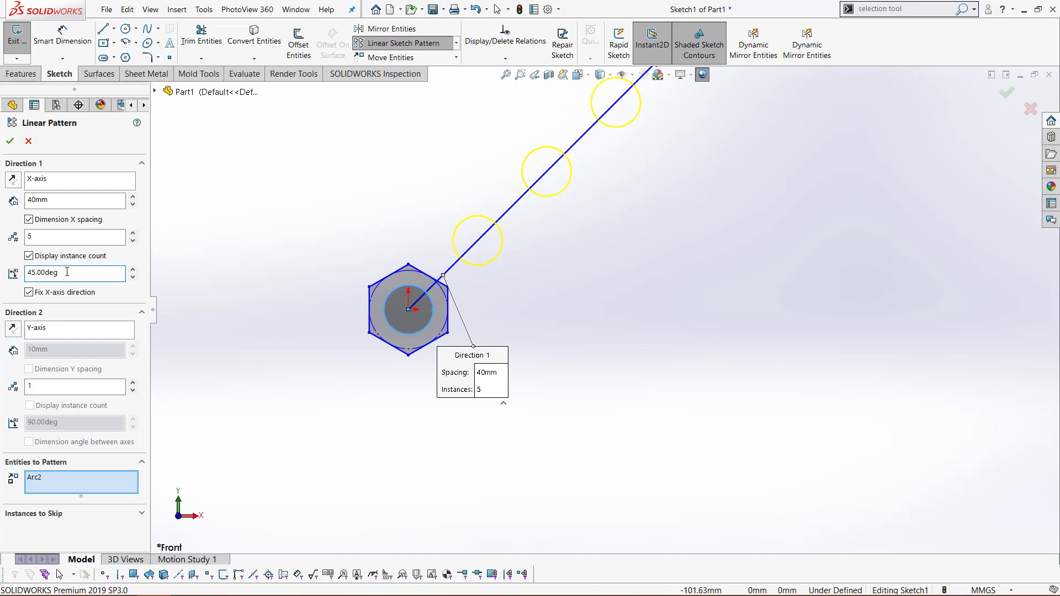
Set the first pattern direction's angle to 0 degrees so it runs along the X-axis
key(ctrl+a)
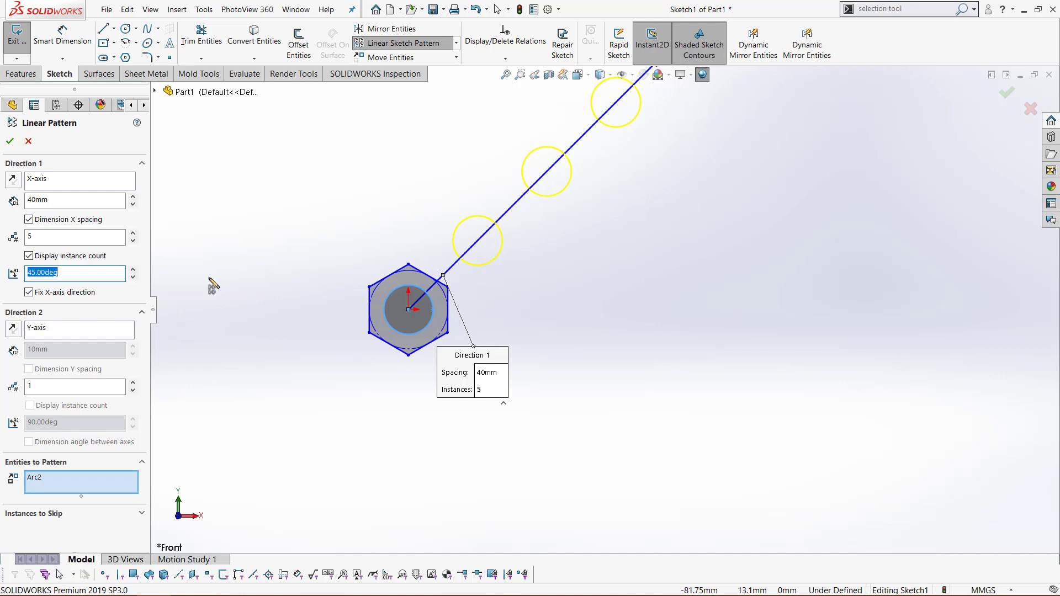
text(0)
key(Return)
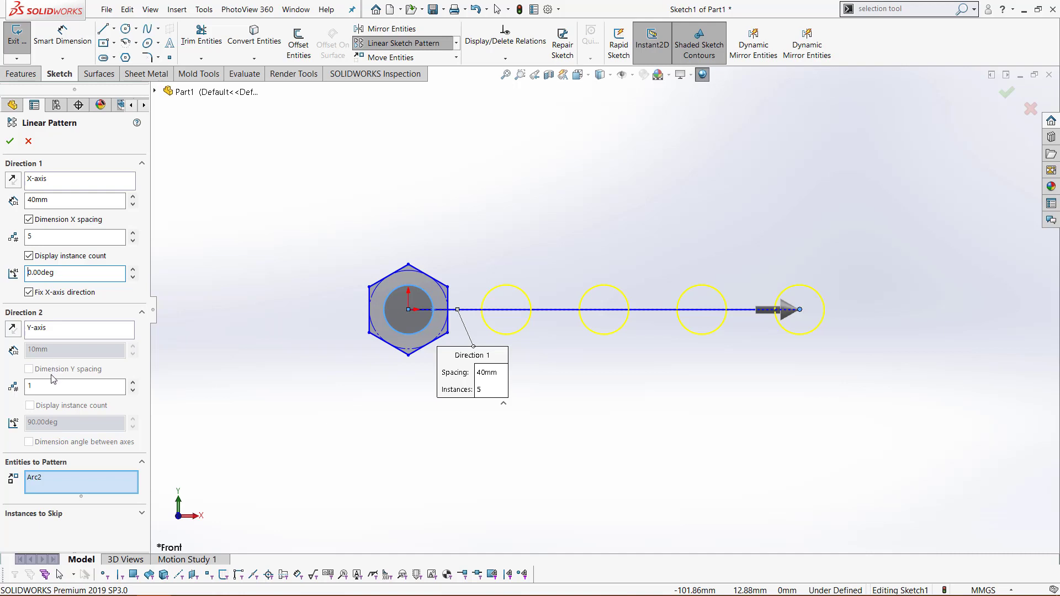
Set the pattern's second direction, along the Y-axis, to 5 instances
click(49, 380)
key(BackSpace)
text(5)
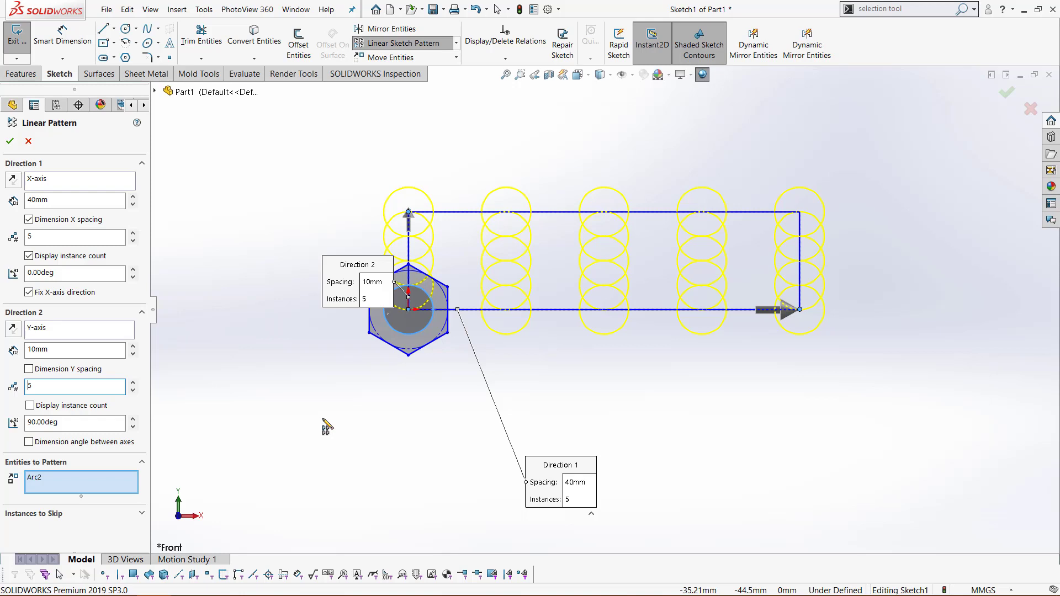
Set the Y-axis spacing to 40 mm and enable the dimensions for Y spacing and for the angle between axes
click(98, 349)
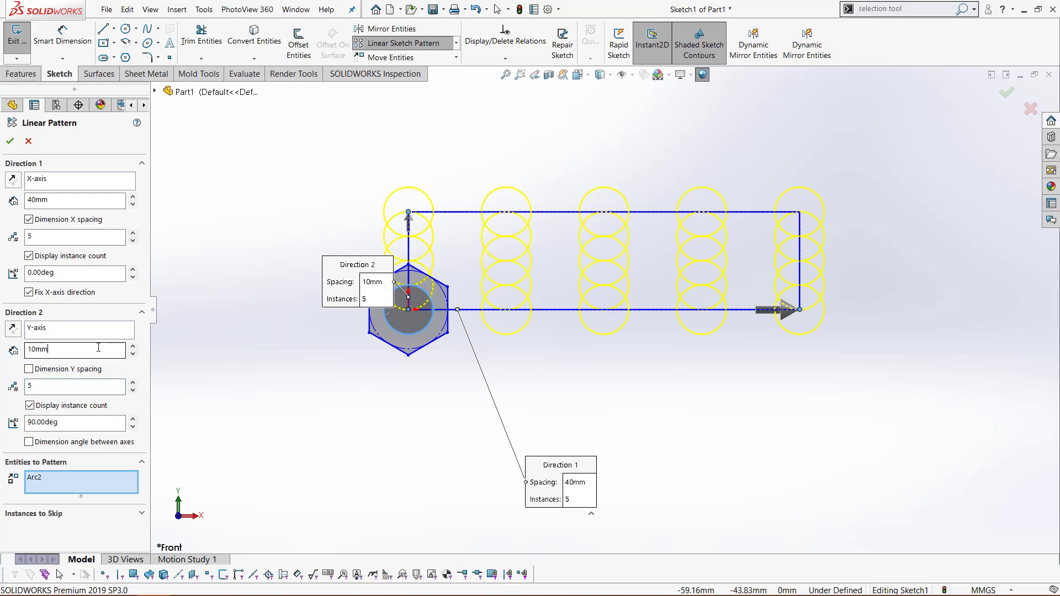
key(BackSpace)
key(BackSpace)
key(BackSpace)
key(BackSpace)
text(40)
key(Return)
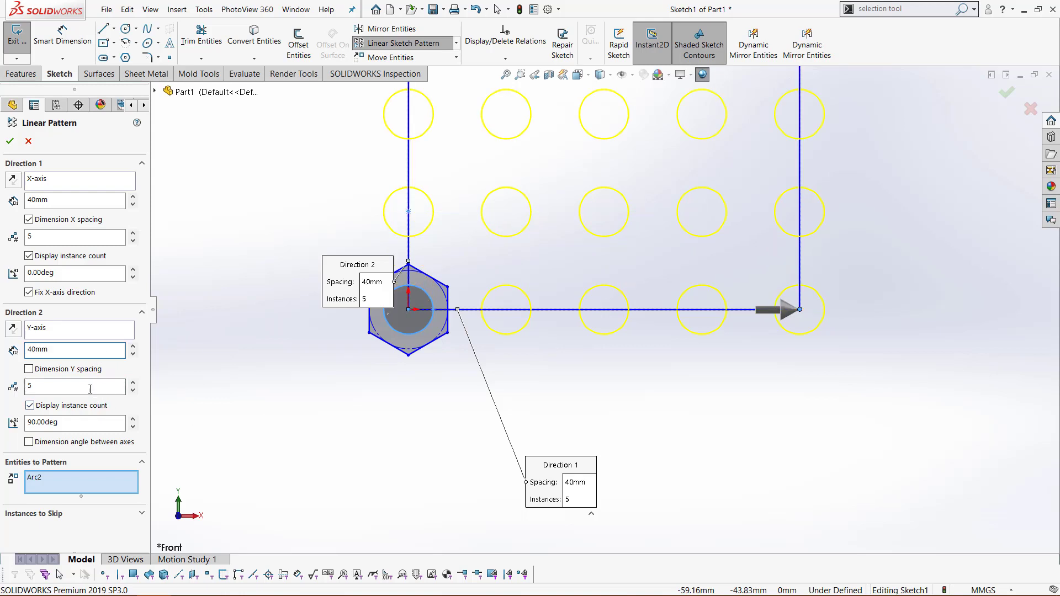
click(29, 370)
click(28, 442)
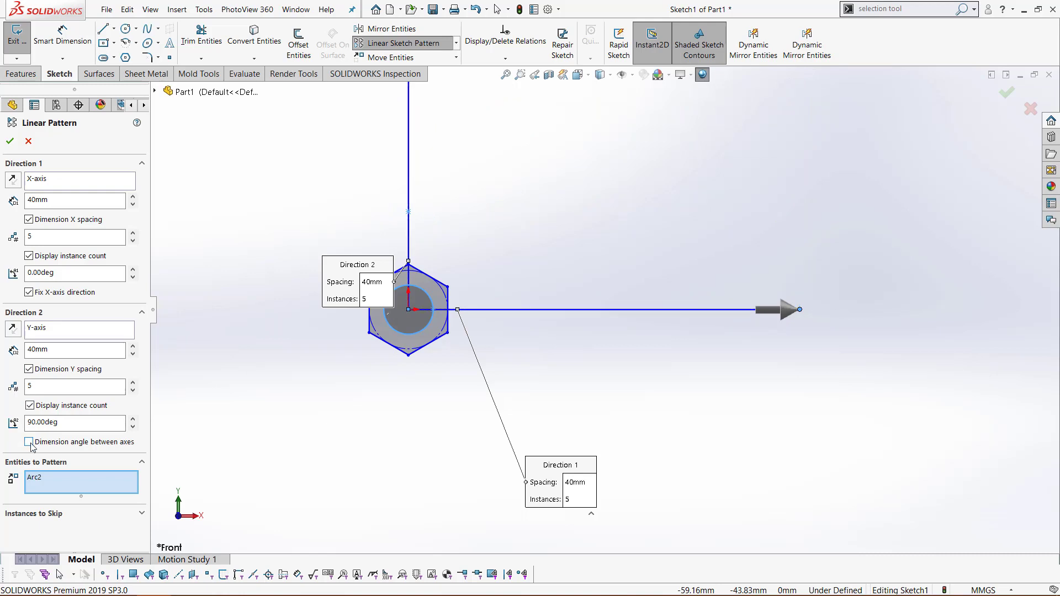
Add the hexagon's six lines and its inscribed construction circle to the entities to pattern
click(53, 480)
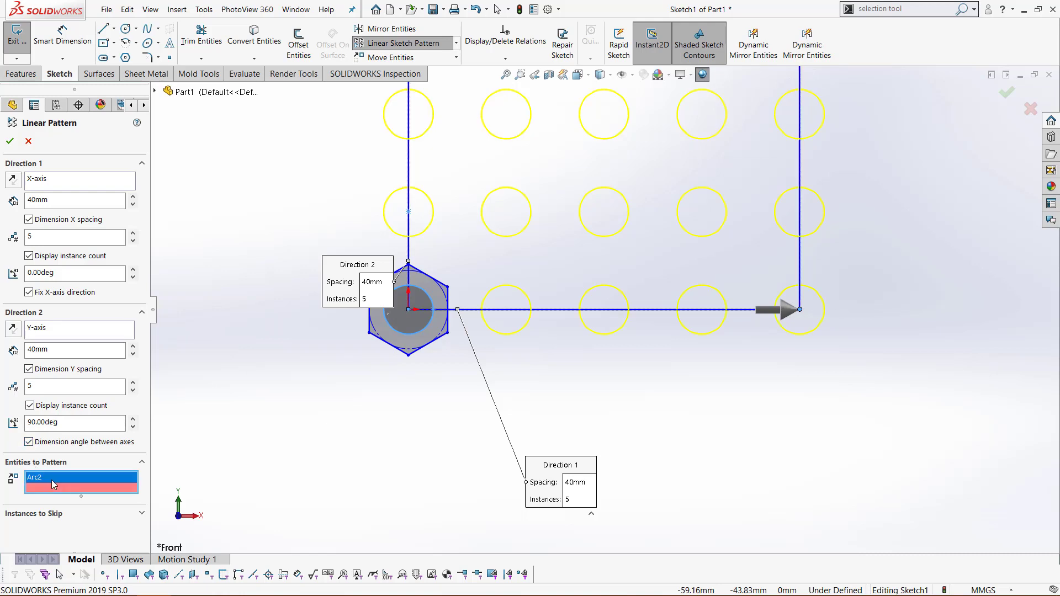
click(407, 352)
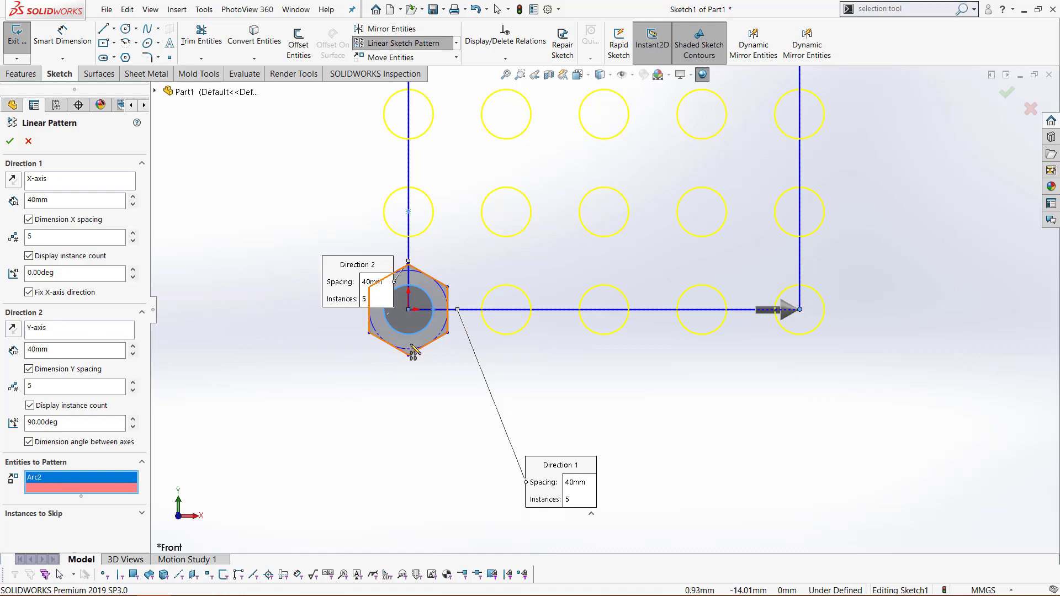
click(411, 351)
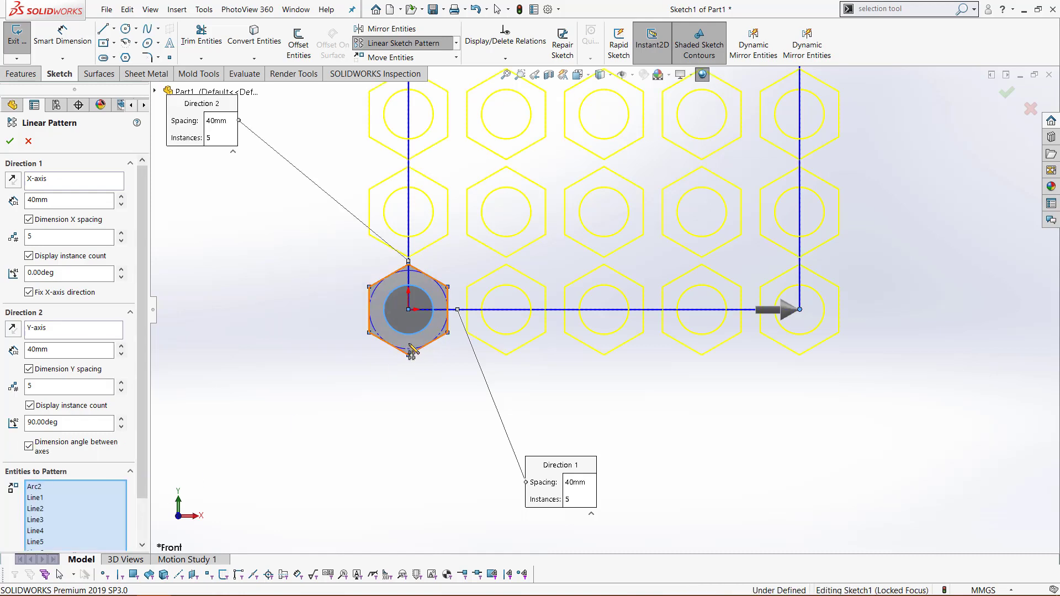
click(408, 351)
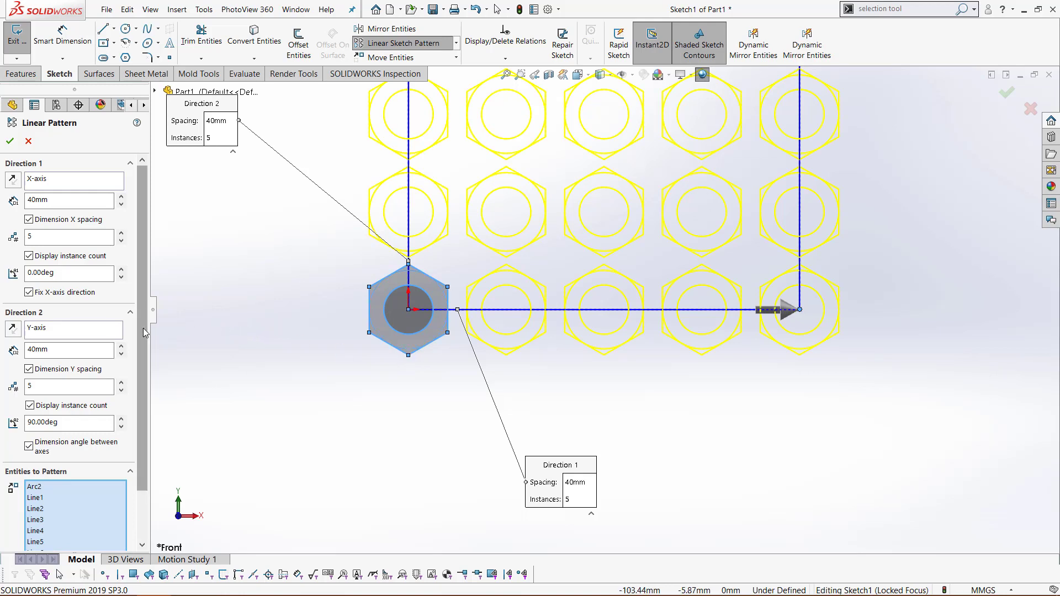
Skip the centre instance (3,3) and its four diagonal neighbours in the grid, and apply the linear pattern
scroll(143, 433, down, 3)
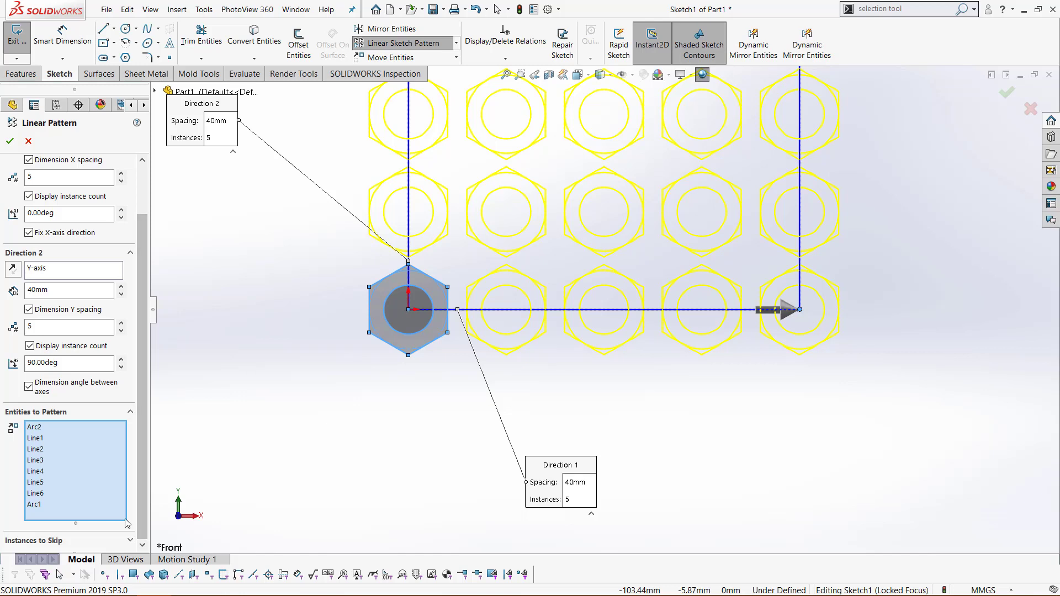
click(130, 540)
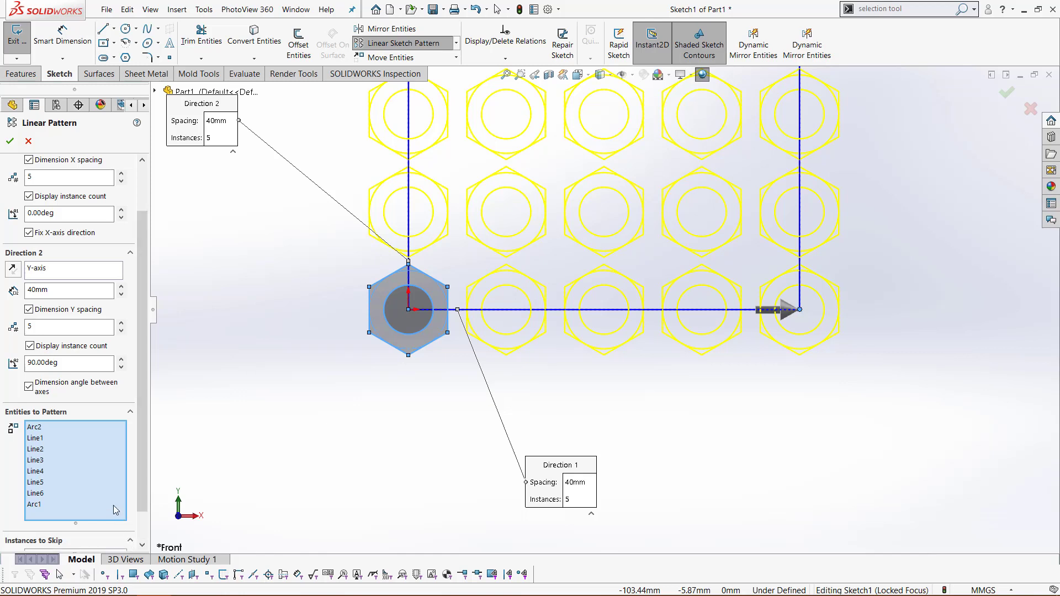
scroll(142, 478, down, 2)
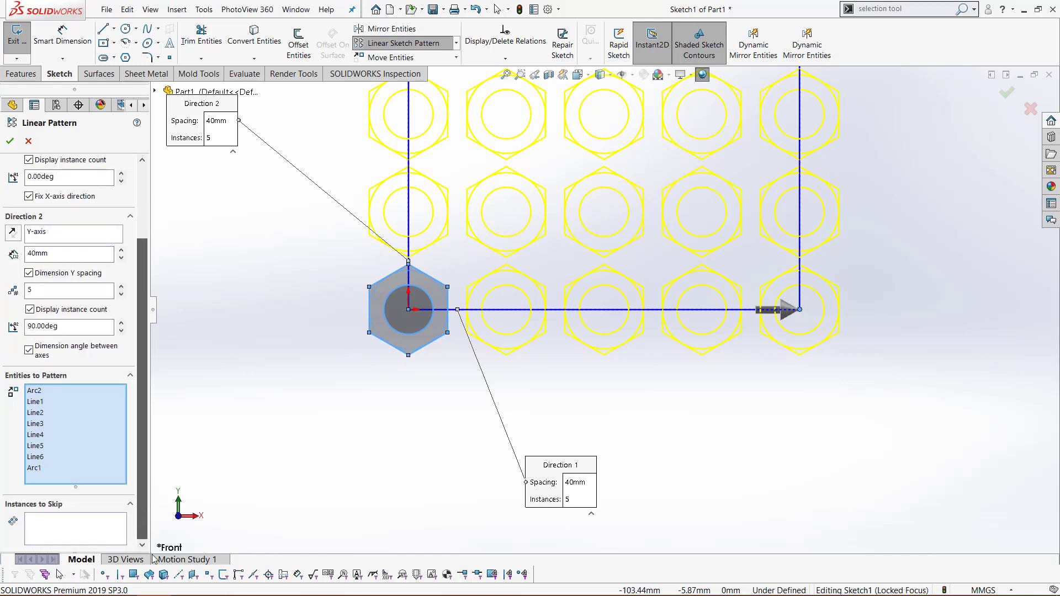
click(59, 530)
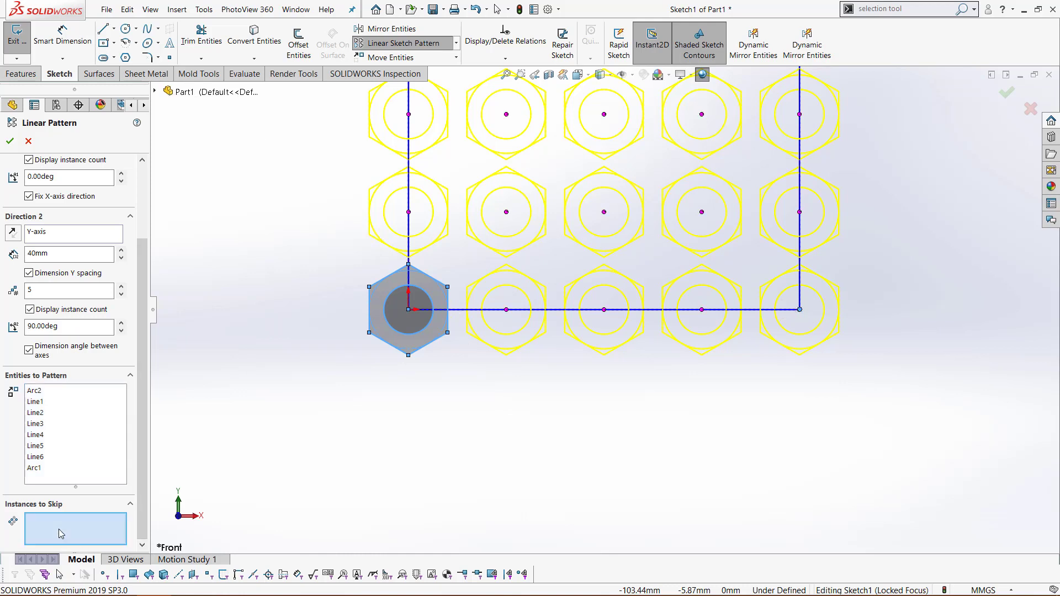
click(506, 212)
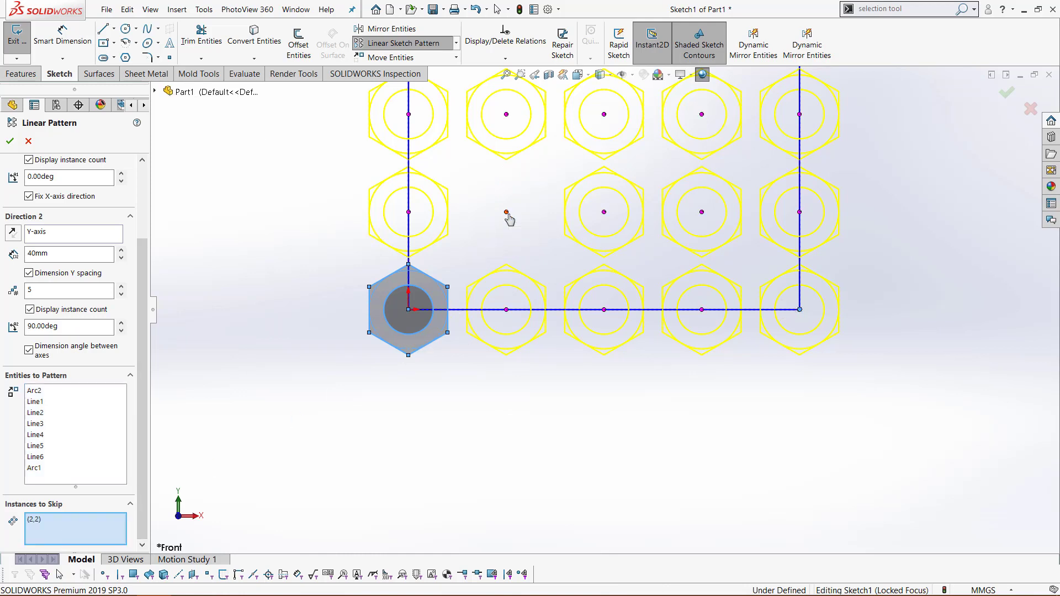
click(604, 115)
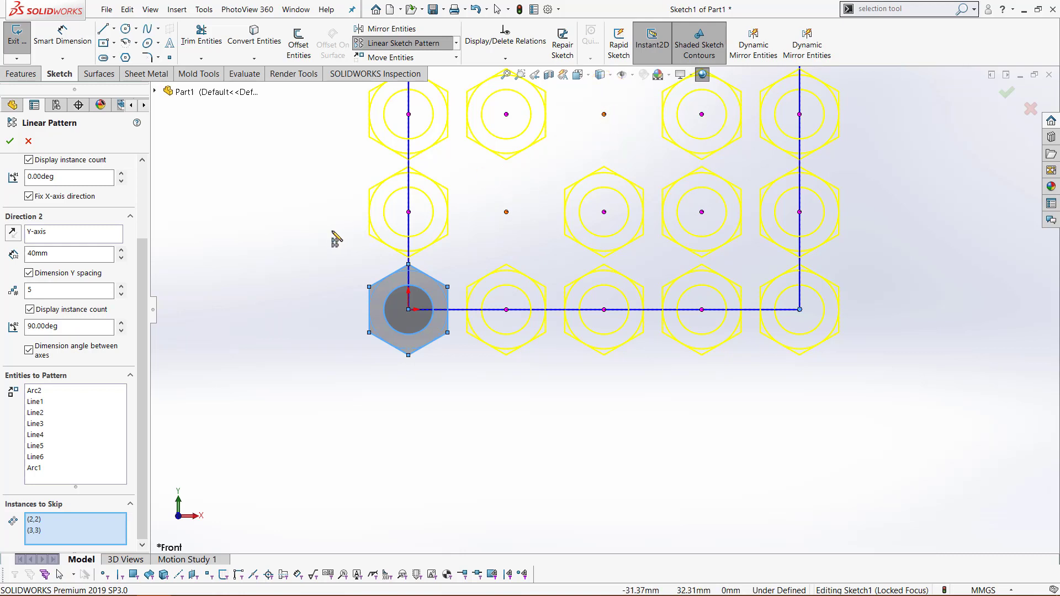
key(f)
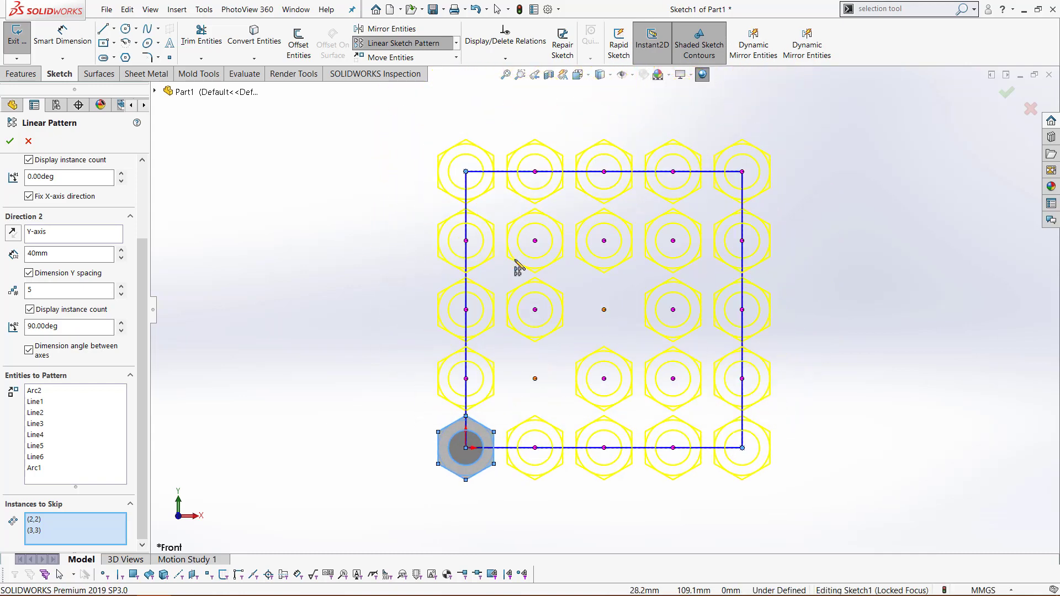
click(535, 241)
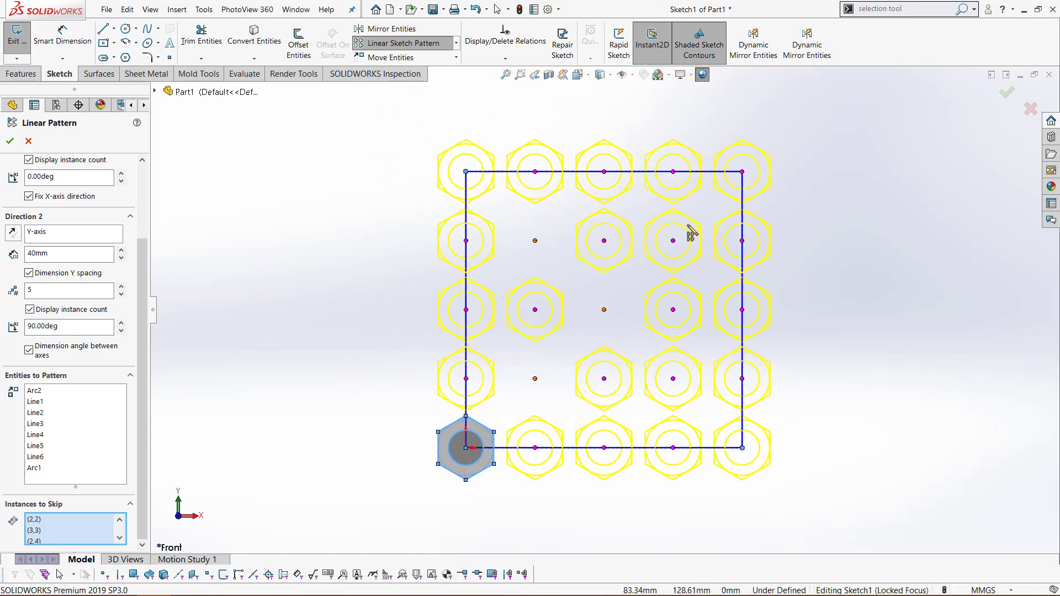
click(673, 241)
click(673, 380)
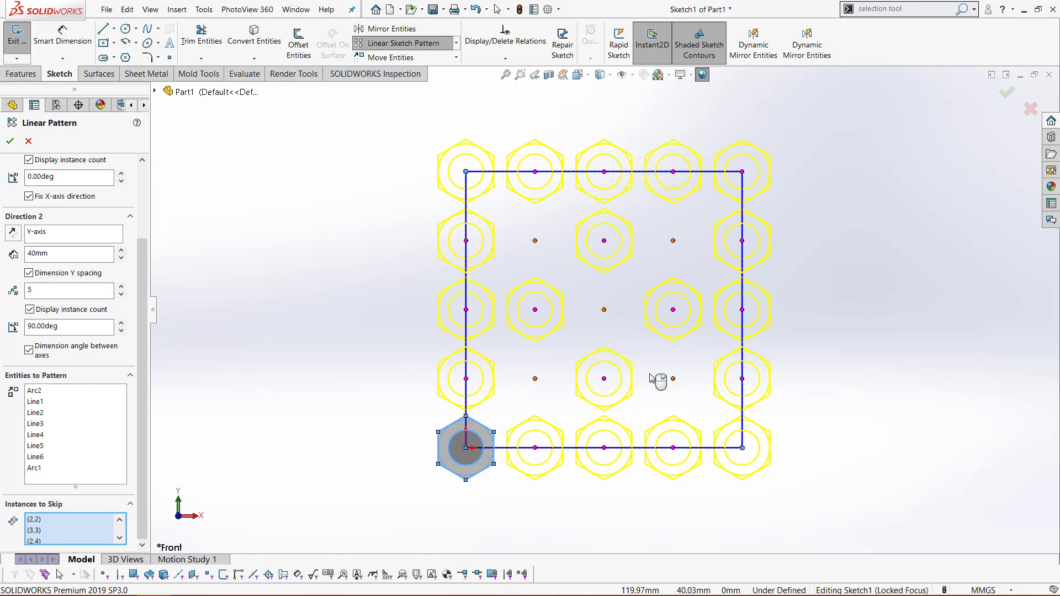
click(10, 142)
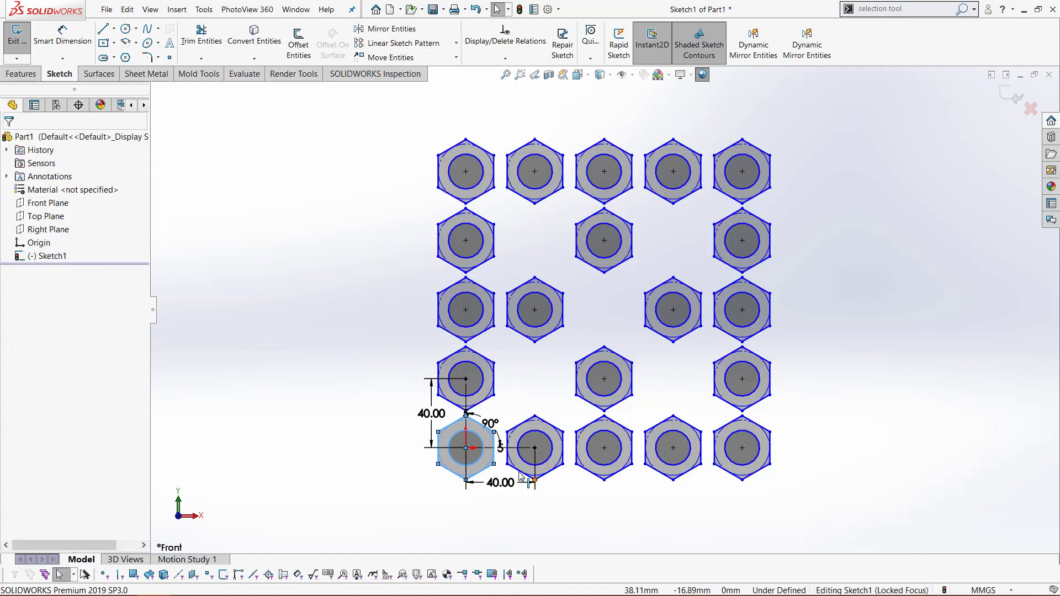
Set the pattern's vertical Y spacing dimension to 20 mm
click(417, 476)
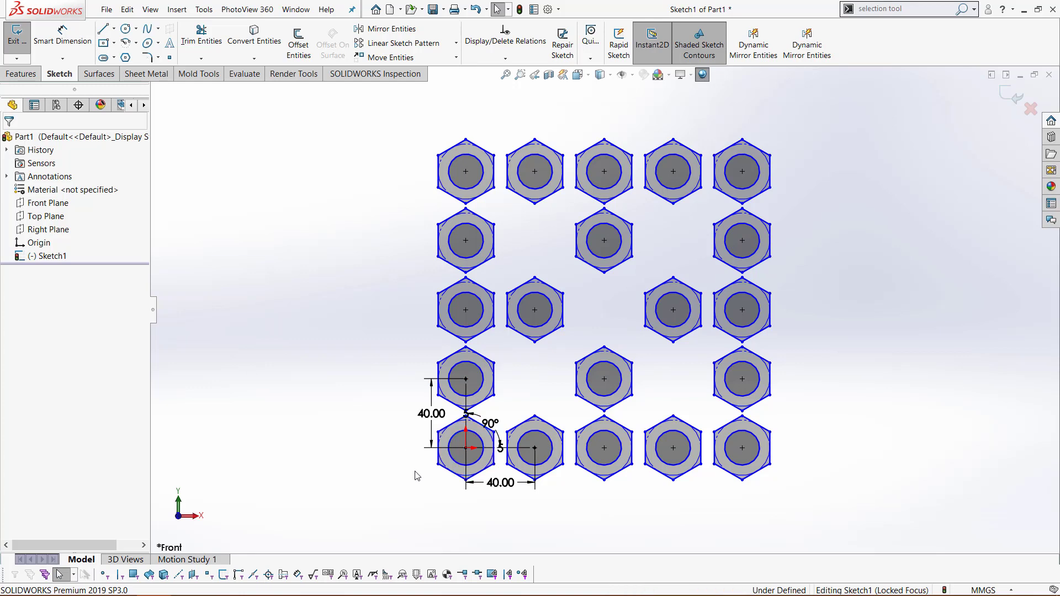
double_click(431, 415)
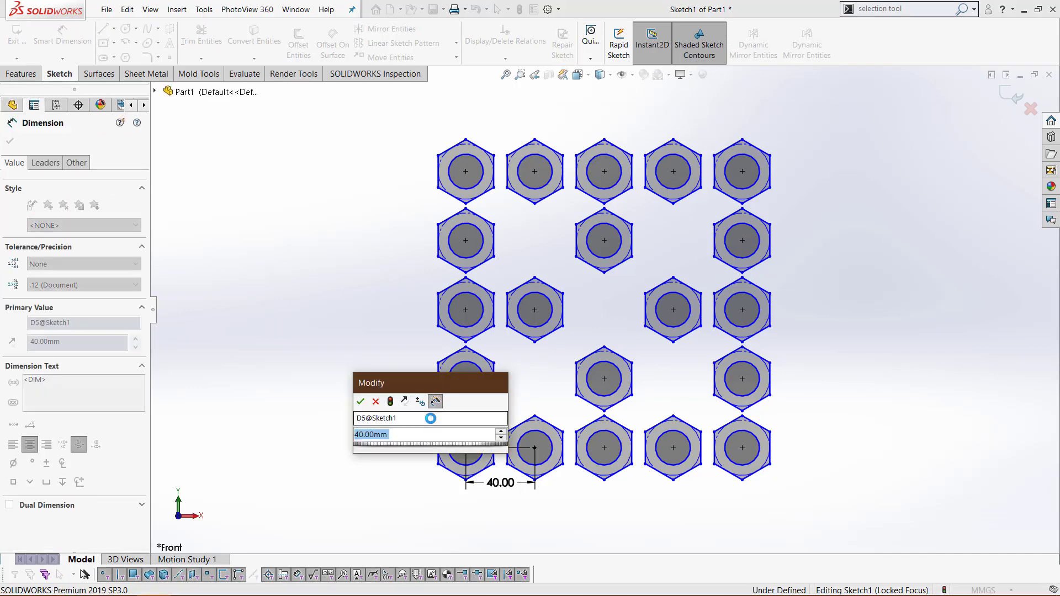
text(20)
key(Return)
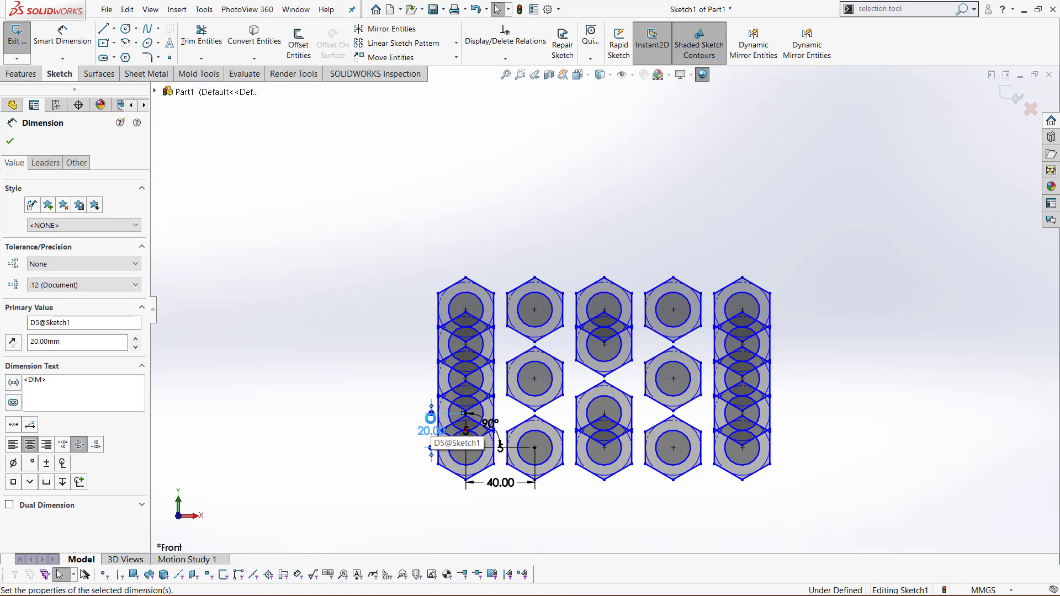
key(Escape)
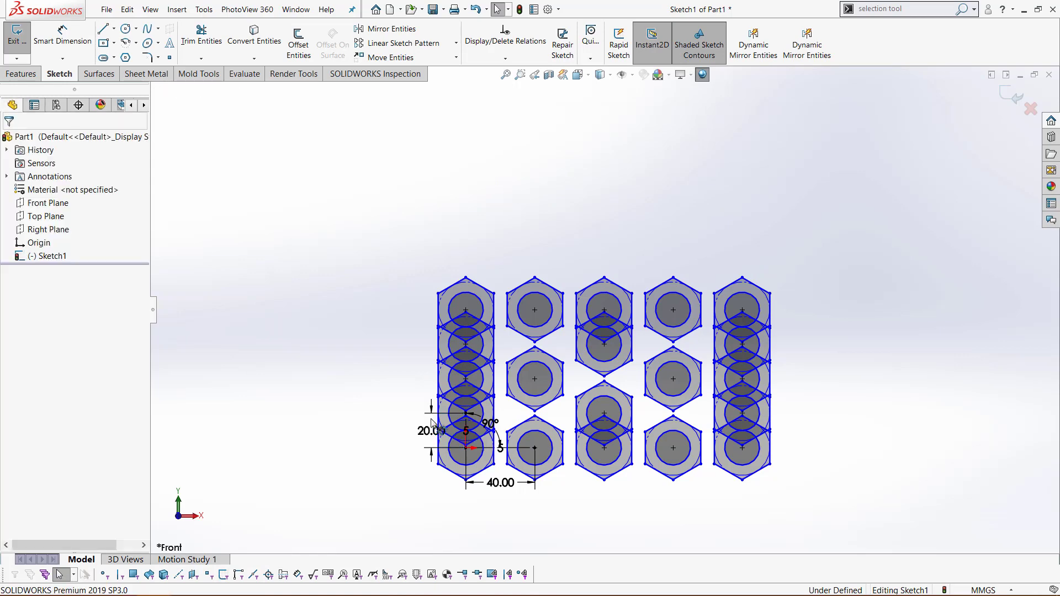
Restore the pattern's Y-direction spacing dimension to 40 mm
double_click(433, 430)
text(40)
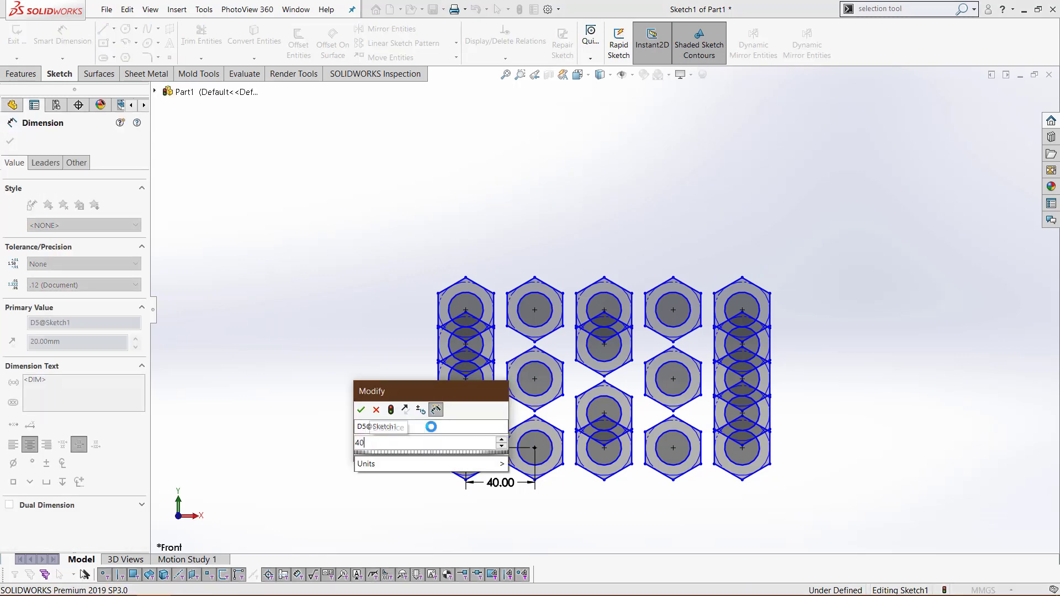
key(Return)
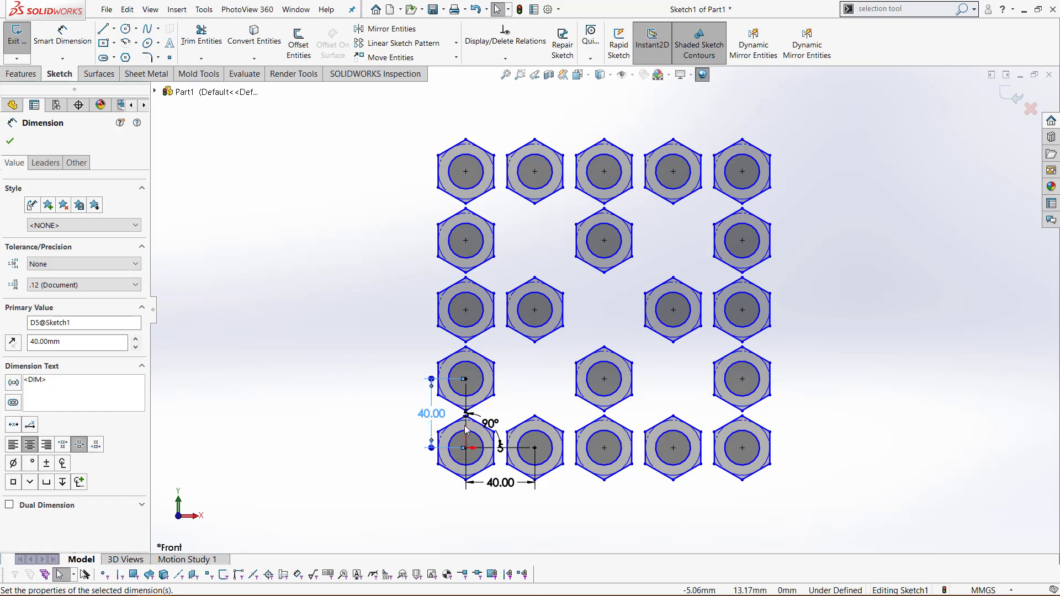
Set the pattern's horizontal X spacing dimension to 50 mm and clear the selection
double_click(500, 482)
text(50)
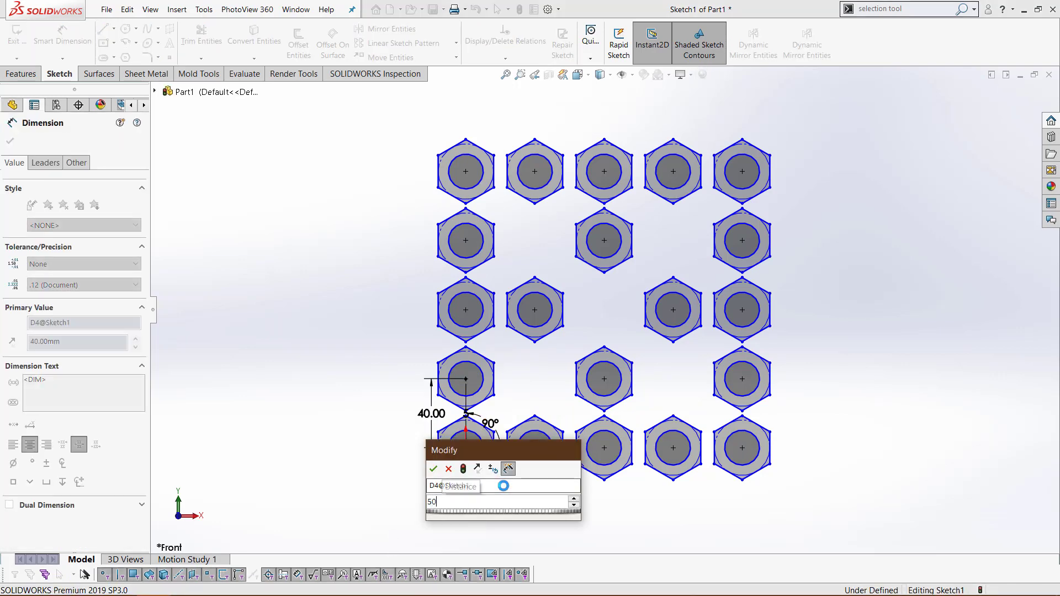
key(Return)
click(362, 494)
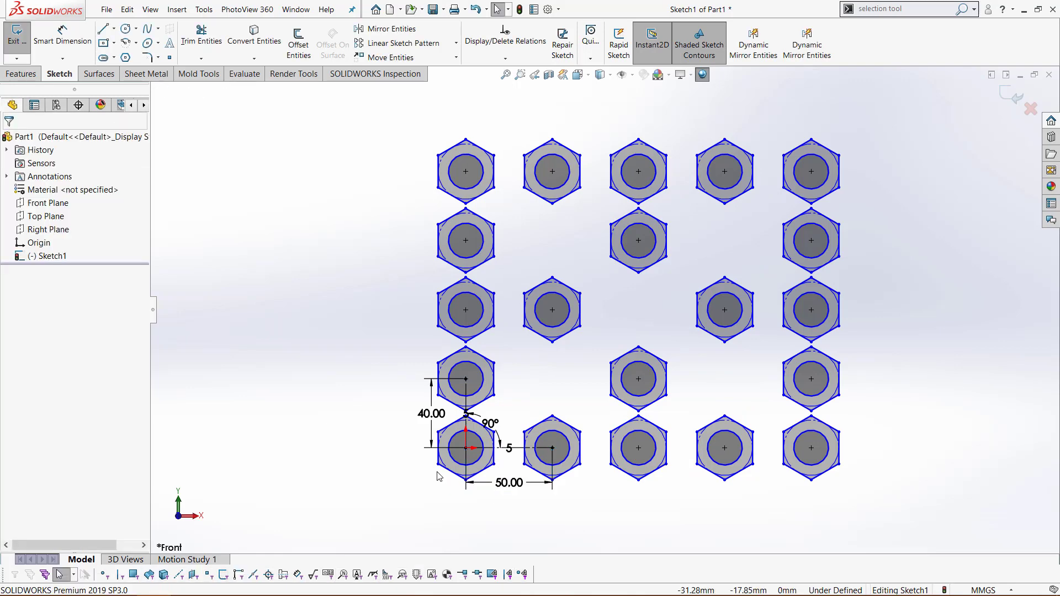
Set the pattern's instance count to 6 along the X direction and 6 along the Y direction
click(509, 449)
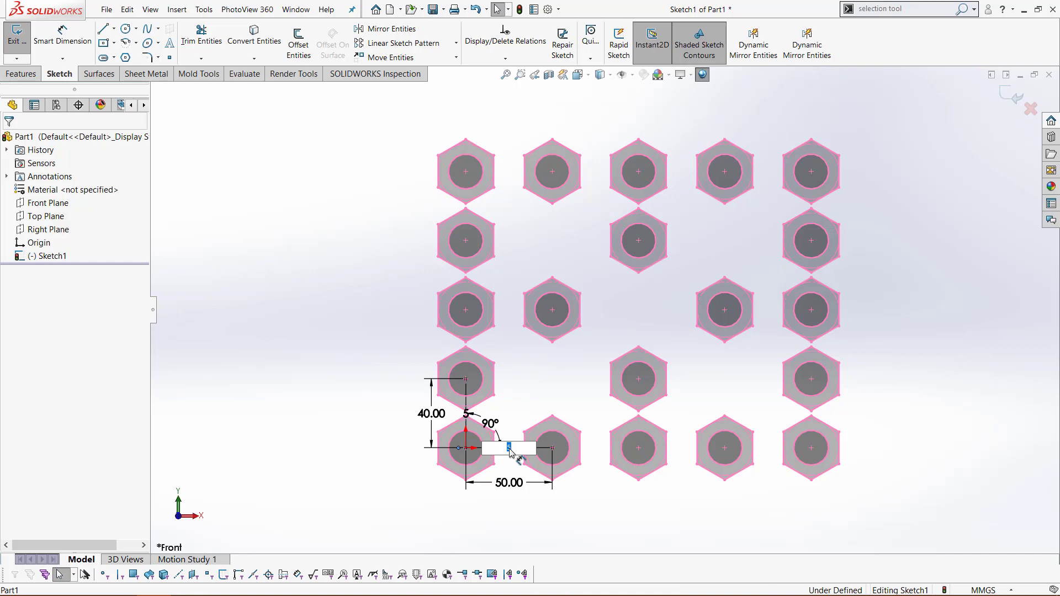
text(6)
key(Return)
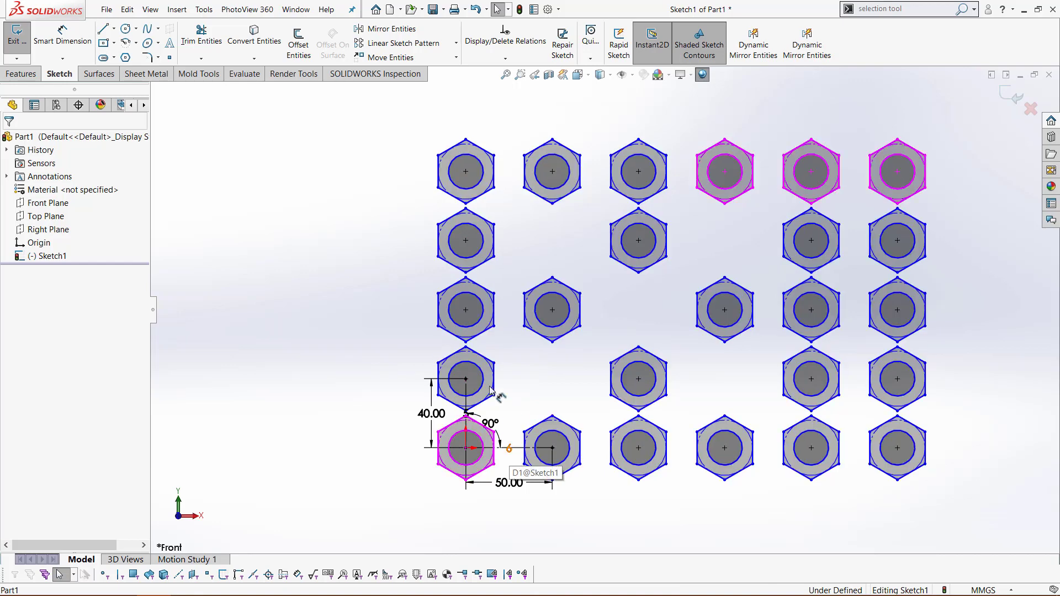
click(465, 414)
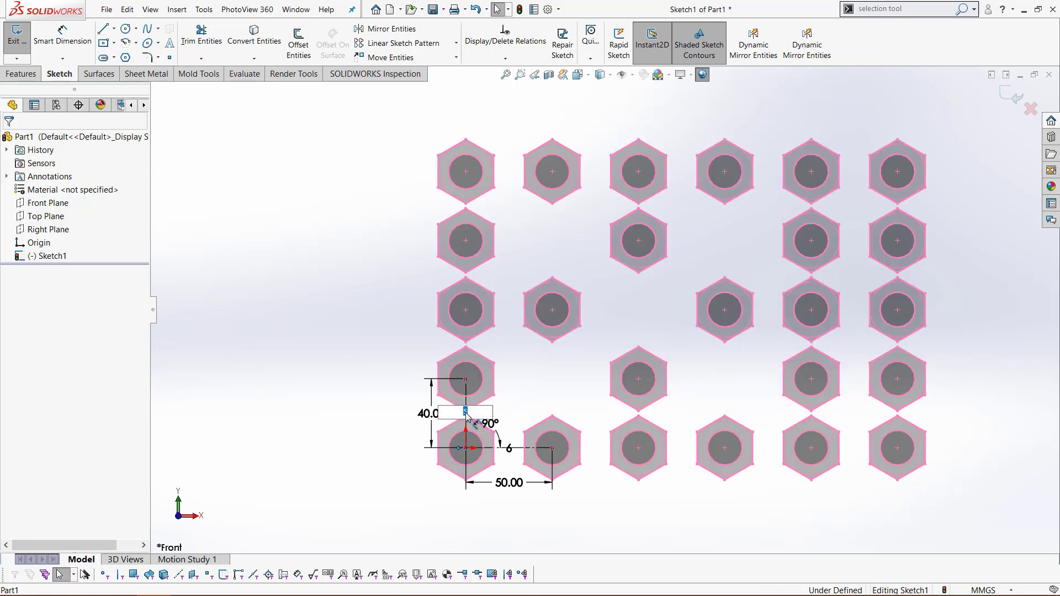
text(6)
key(Return)
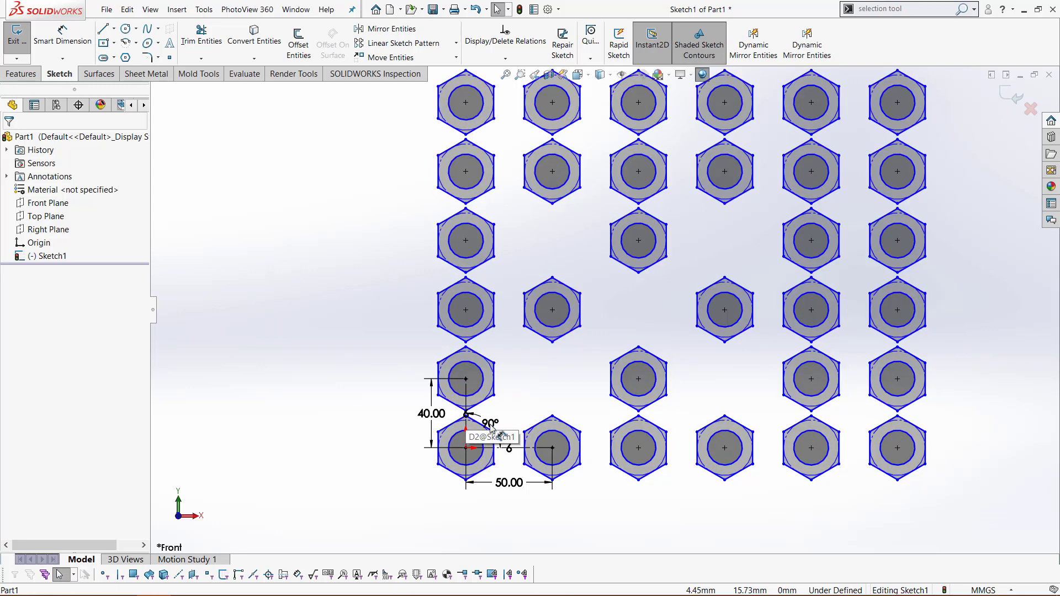
Set the angle dimension between the two pattern axes to 135 degrees
click(489, 423)
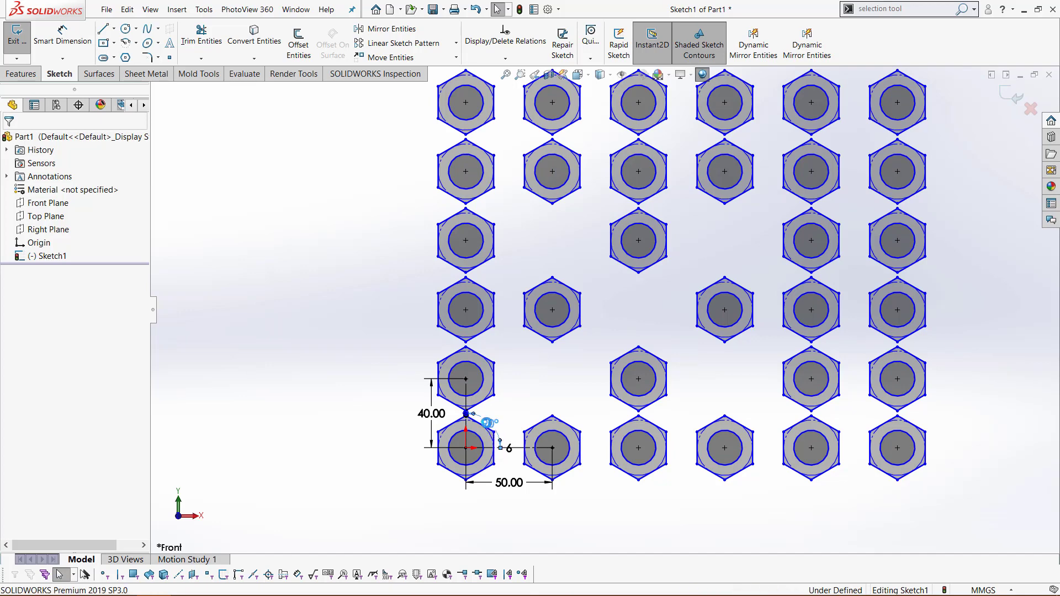
double_click(487, 423)
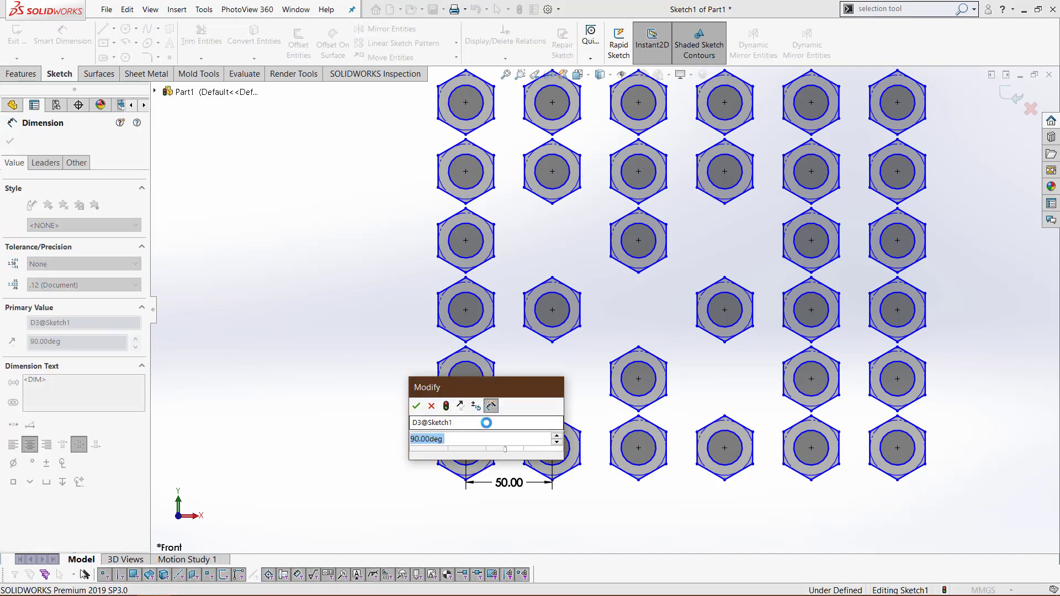
text(135)
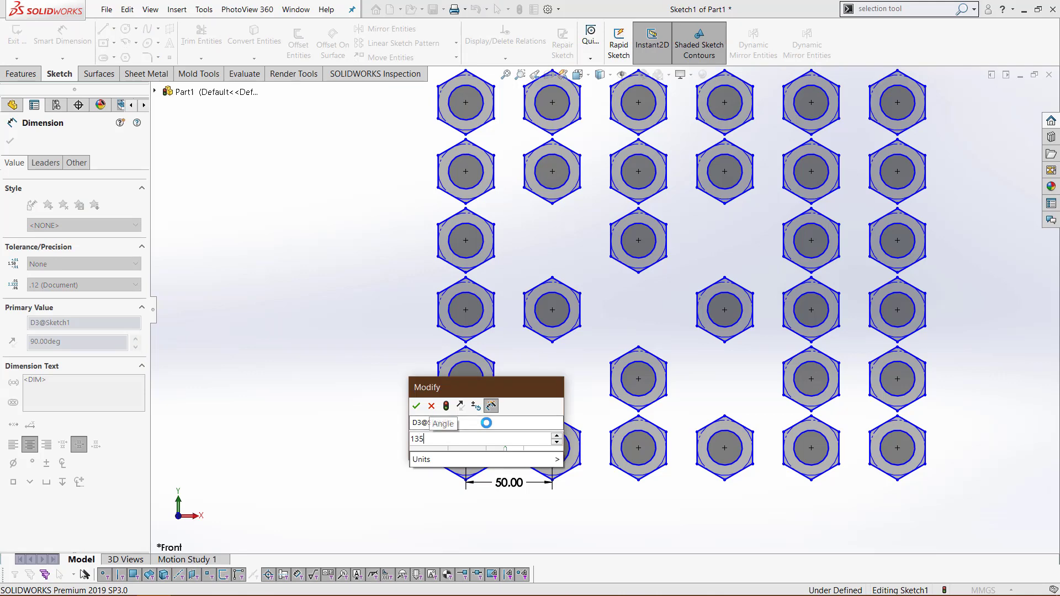
key(Return)
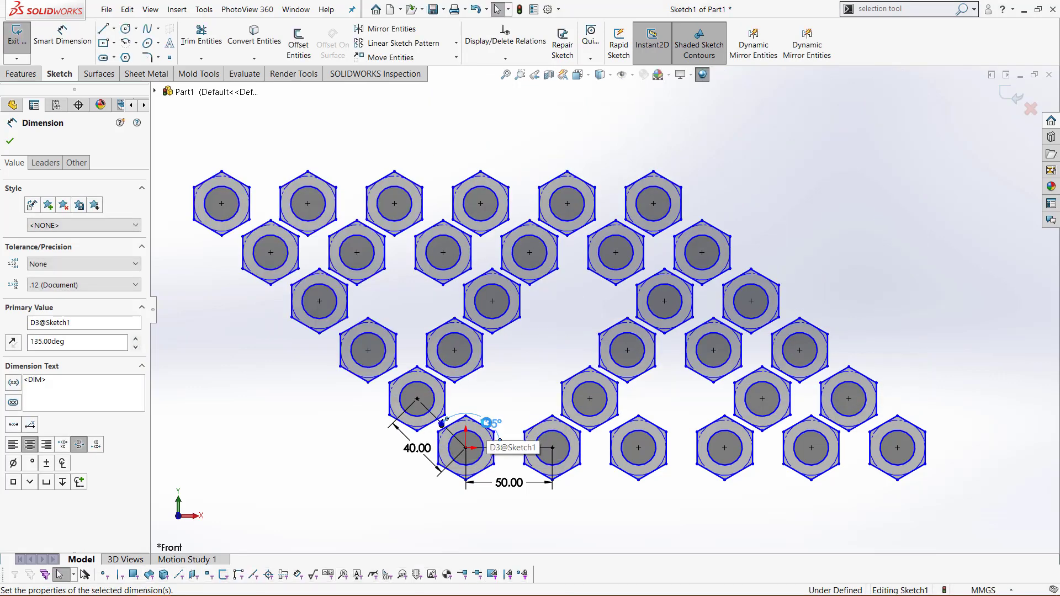